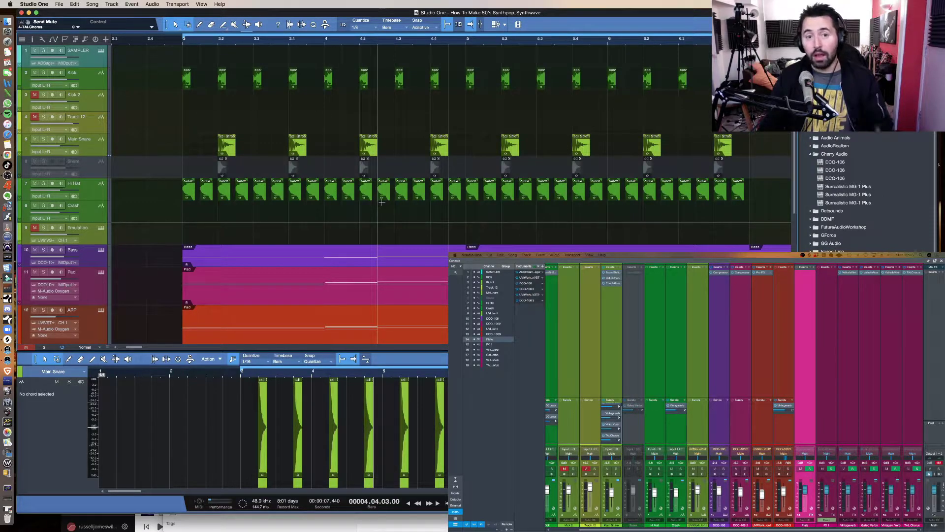
Solo the Main Snare track and mute its existing effect sends in the mixer
scroll(382, 201, down, 6)
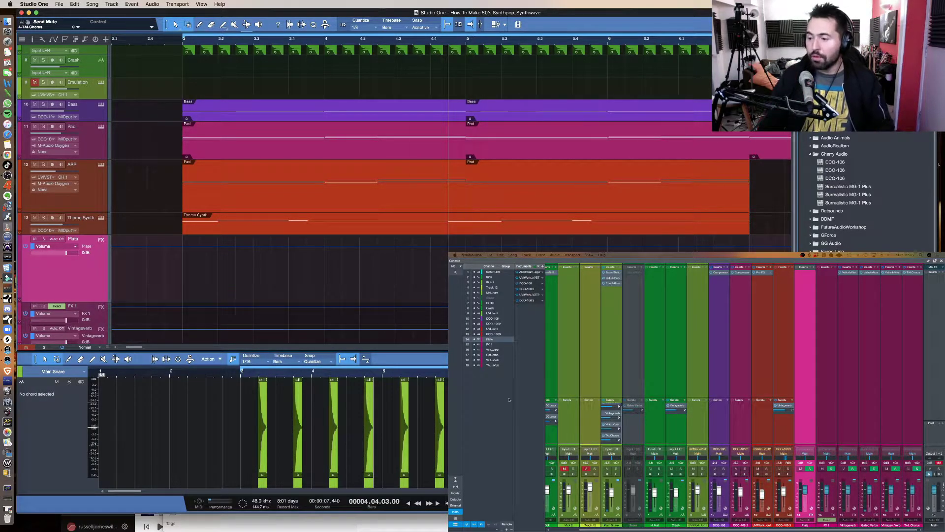
scroll(85, 138, up, 6)
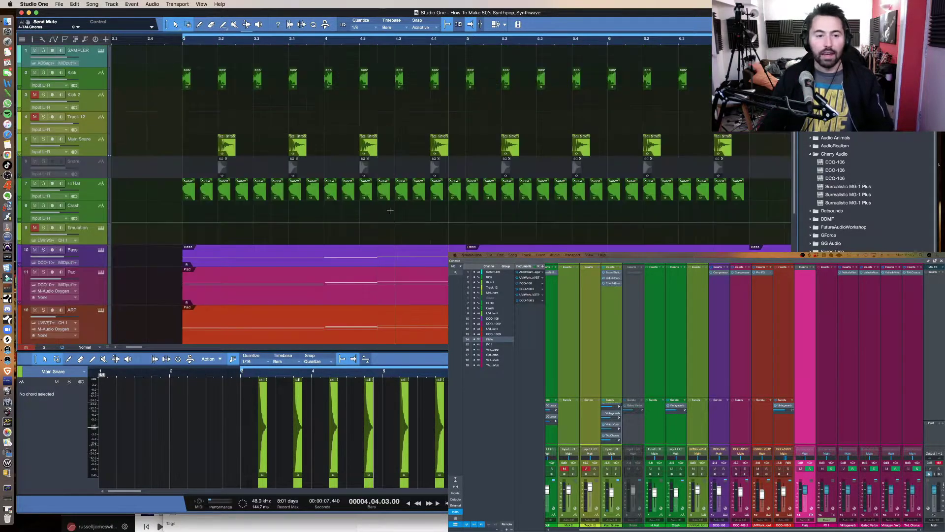
click(43, 139)
click(87, 148)
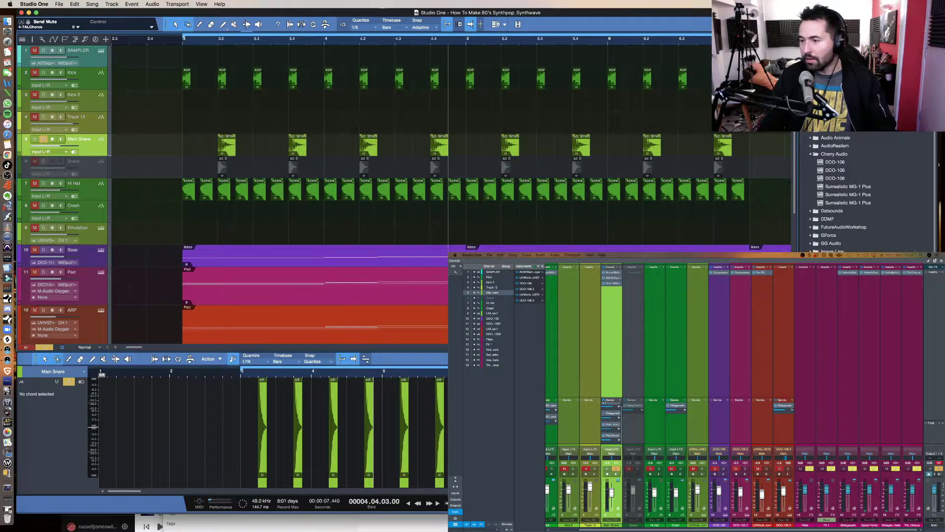
click(618, 415)
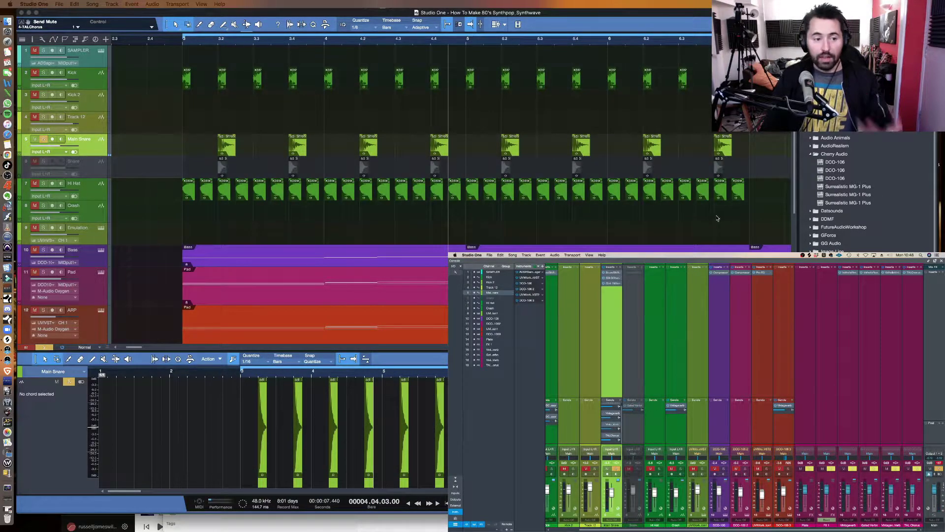
Insert the VerbSuite Classics reverb on the Plate FX channel and adjust its reverb decay
scroll(362, 215, down, 5)
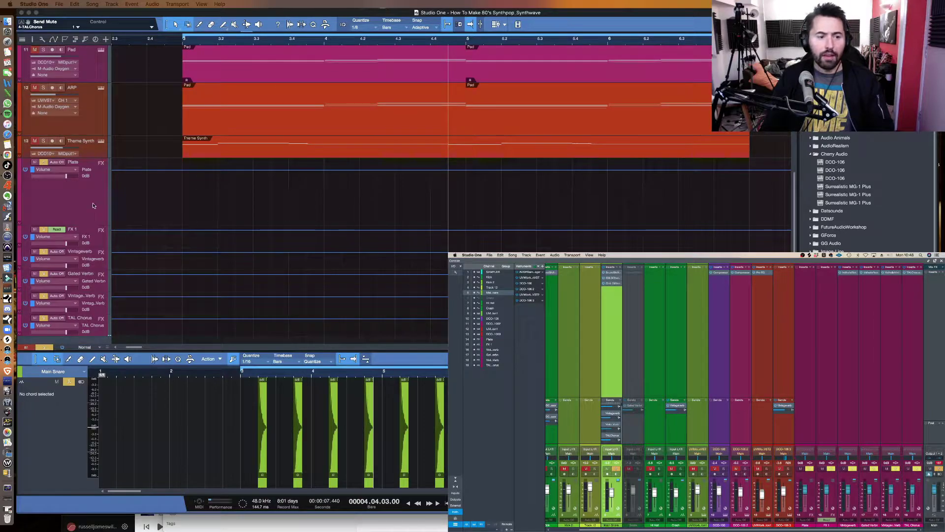
click(95, 207)
click(814, 269)
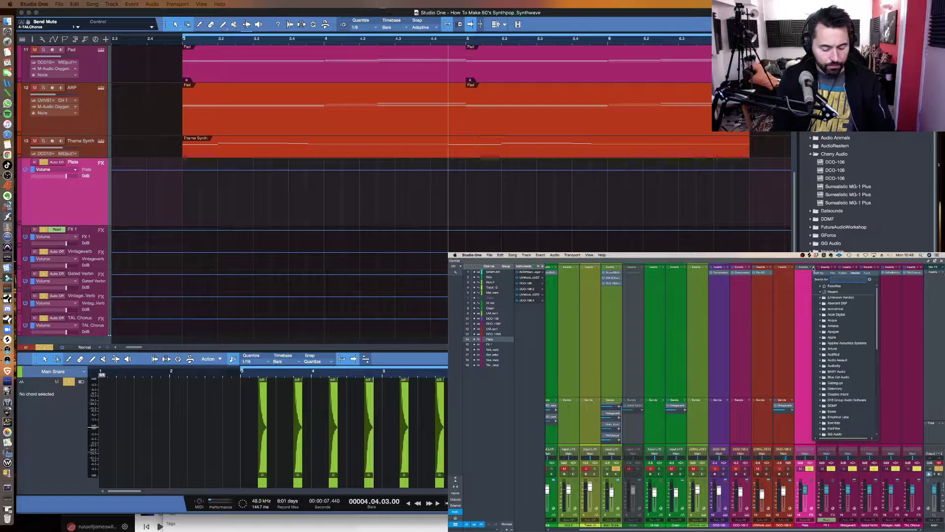
text(reverb)
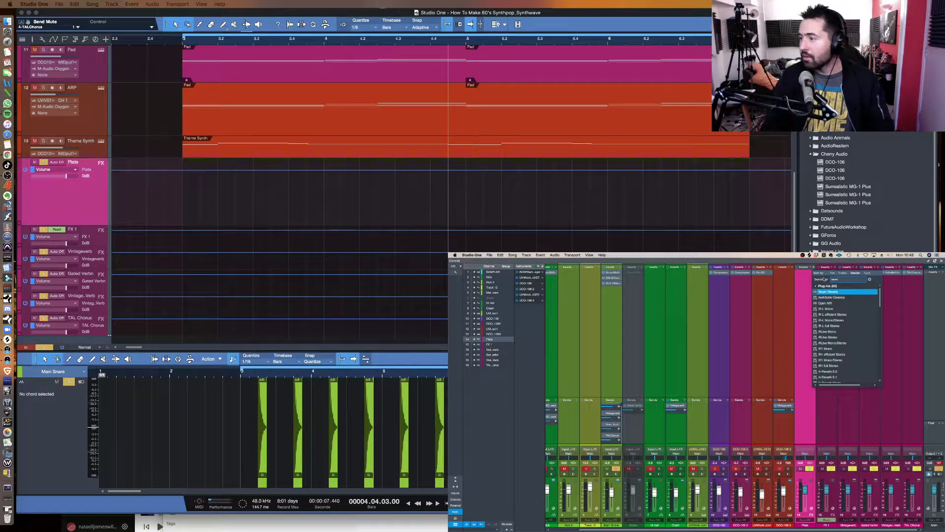
click(758, 340)
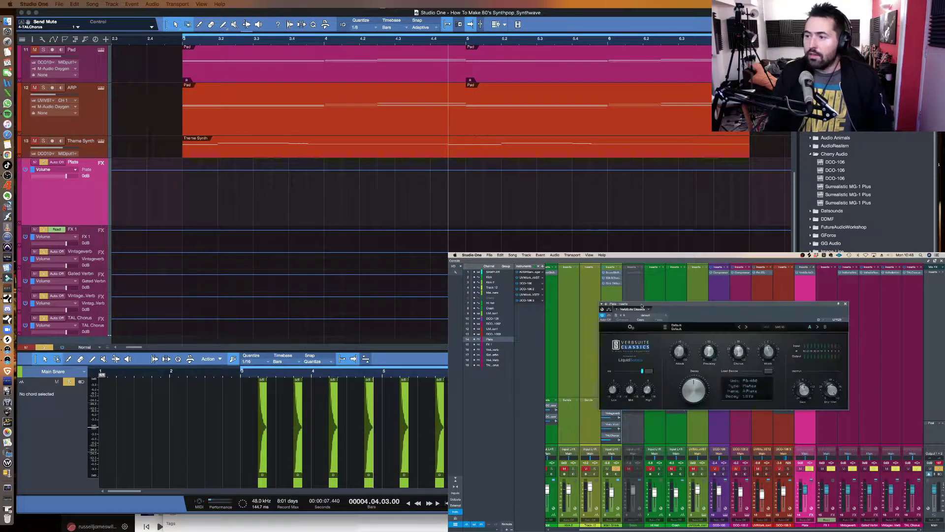
drag(642, 304, 570, 341)
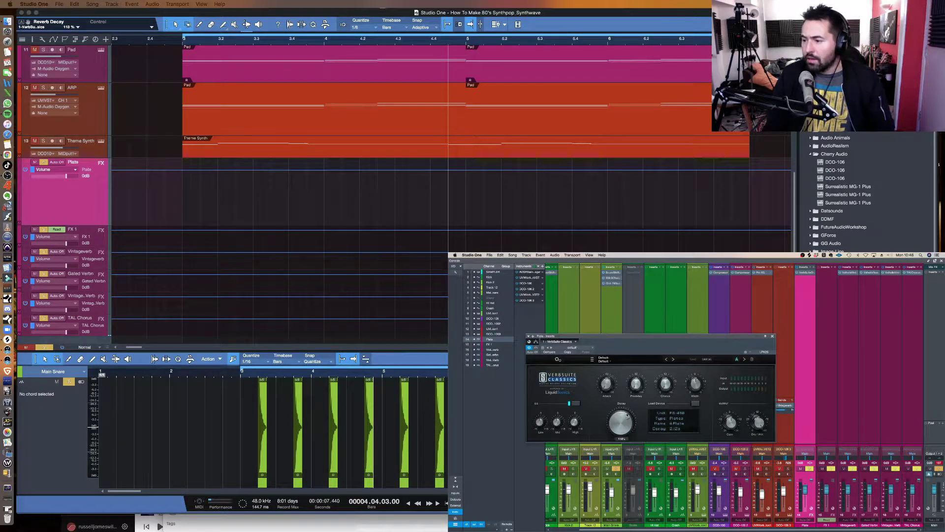
drag(650, 340, 628, 295)
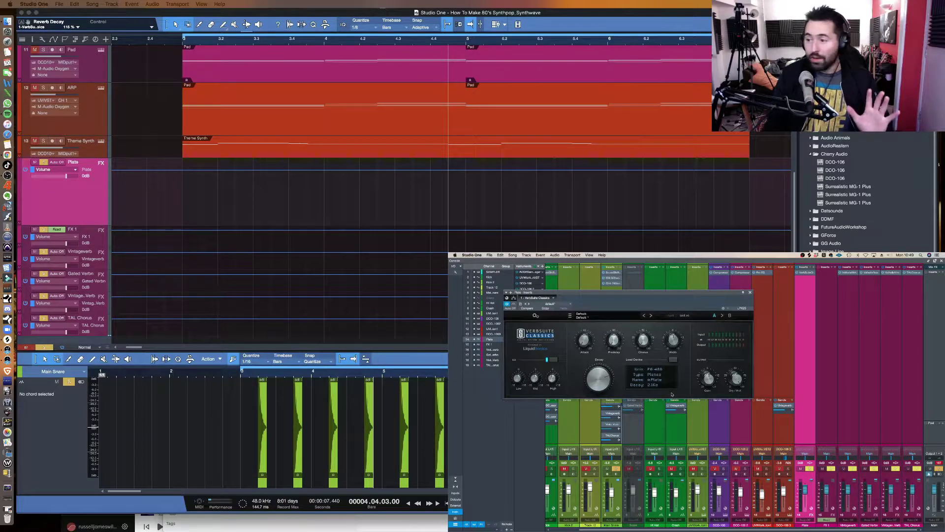
drag(665, 294, 647, 297)
Find the SSL plug-ins and insert SSLGChannel Stereo after the reverb on the Plate channel
click(813, 267)
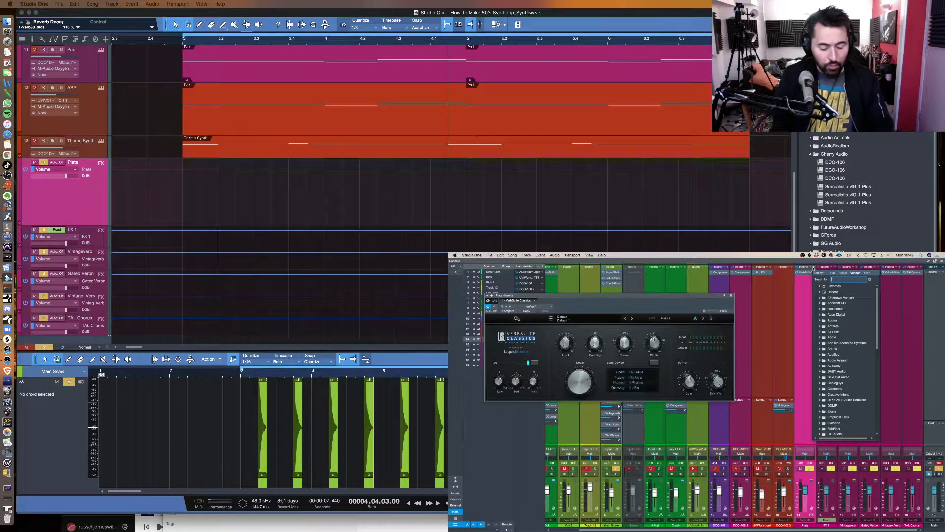
text(ssl)
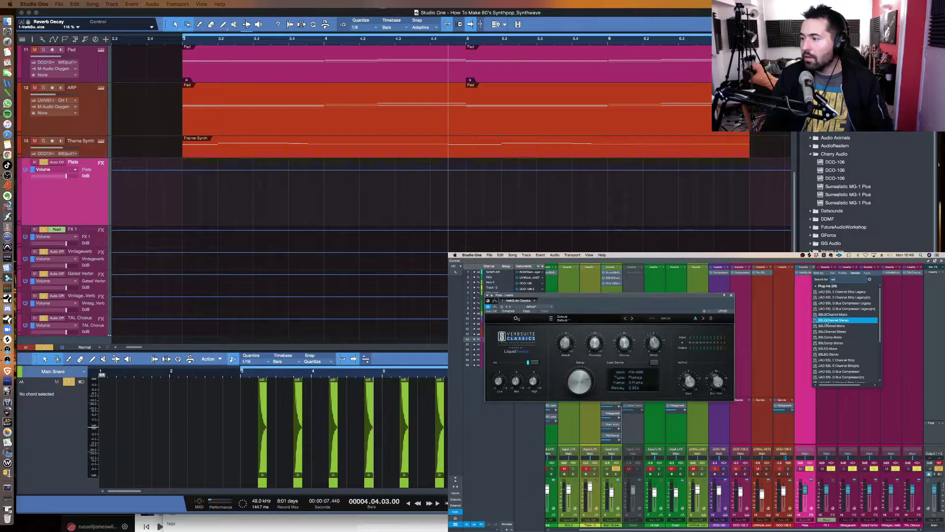
click(832, 320)
drag(568, 296, 612, 297)
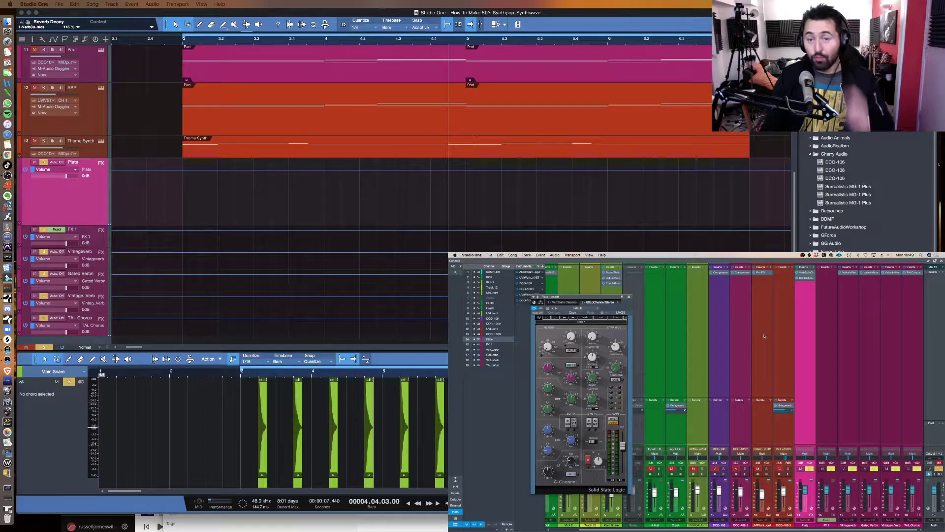
Review the Plate channel's reverb, reopen its SSLGChannel plug-in and switch the expander to Gate mode
click(806, 272)
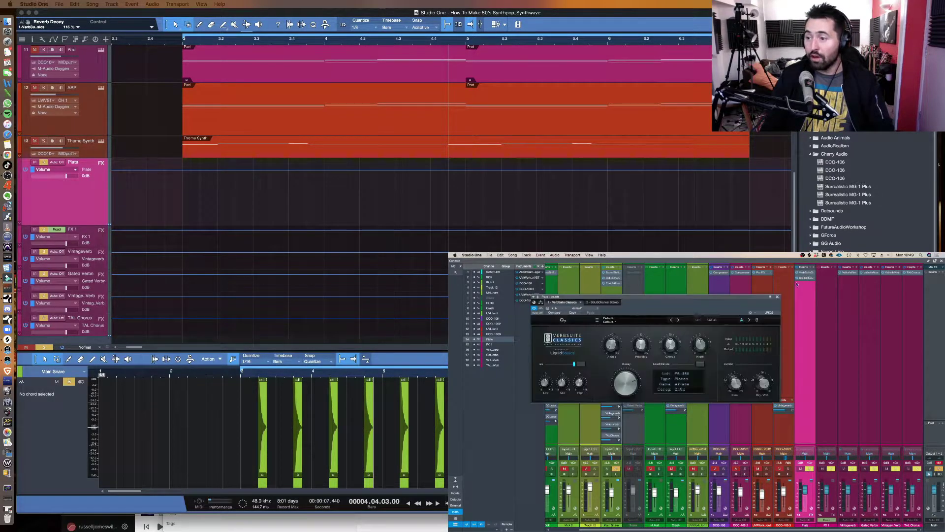
click(778, 297)
click(806, 278)
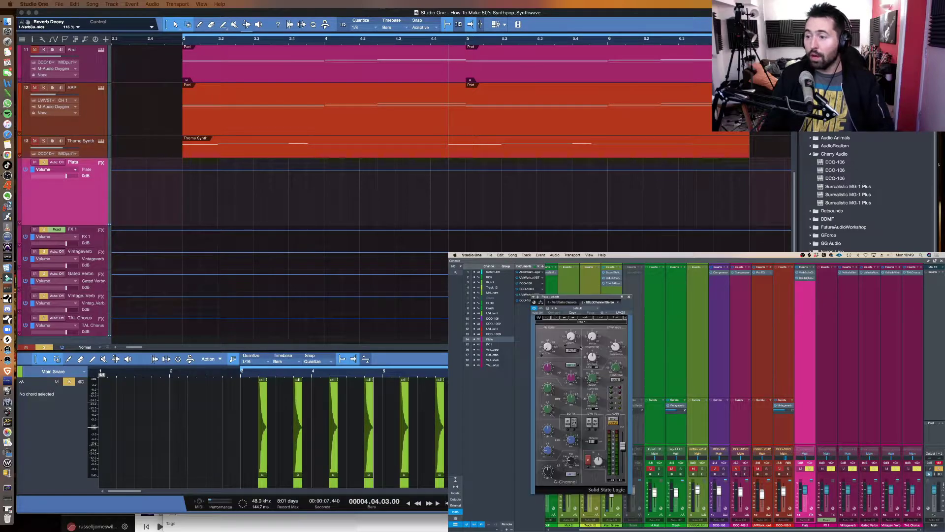
drag(615, 298, 636, 299)
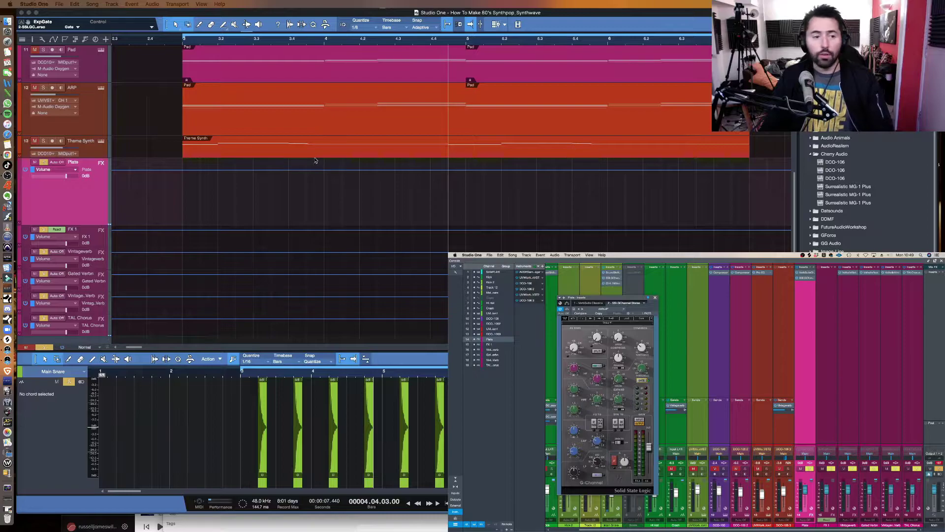
Add a send from the Main Snare channel to the Plate effect channel
scroll(316, 159, up, 10)
click(100, 145)
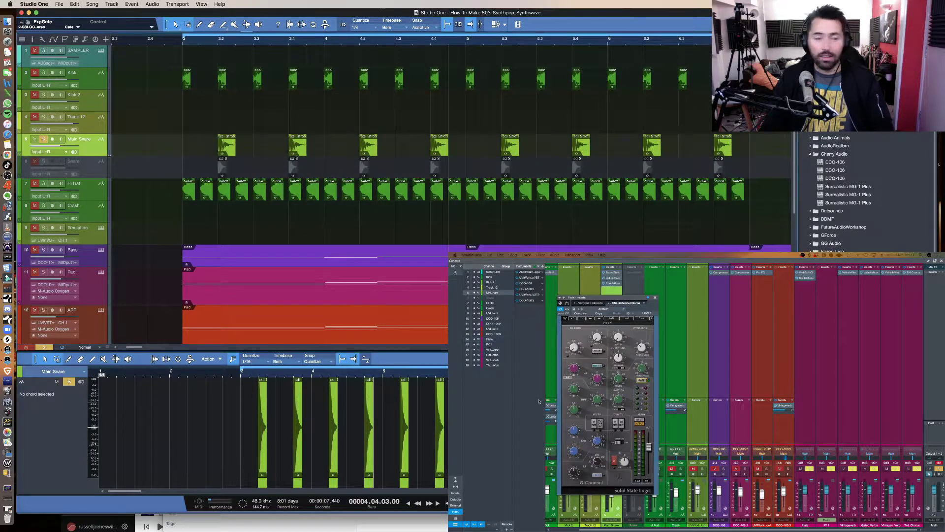
drag(617, 303, 687, 299)
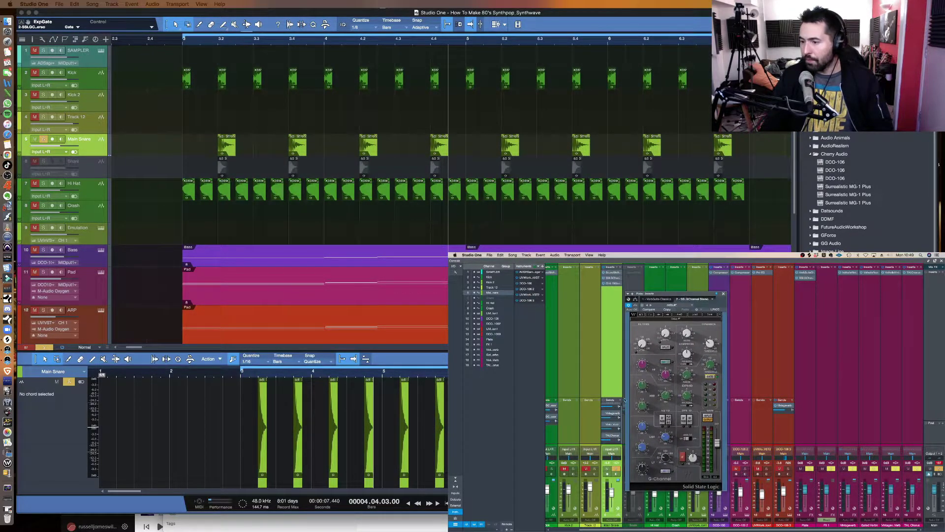
click(620, 400)
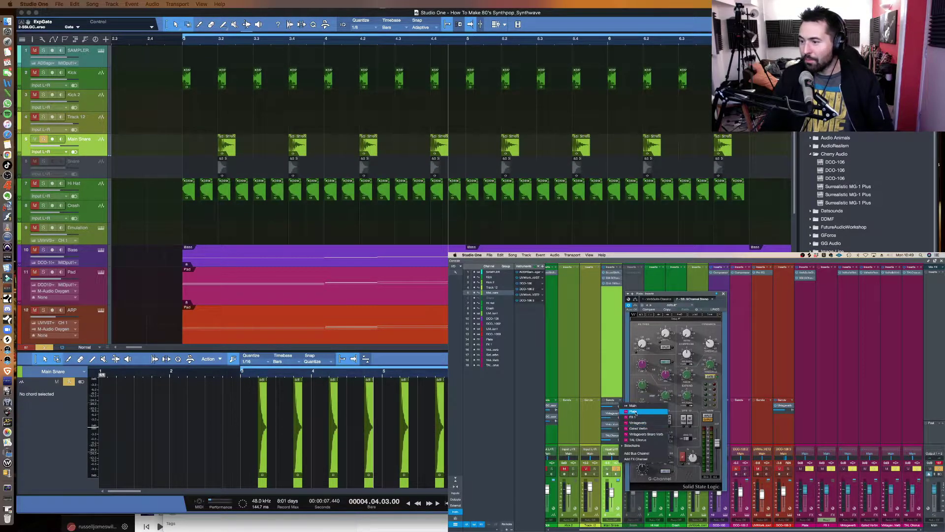
click(634, 411)
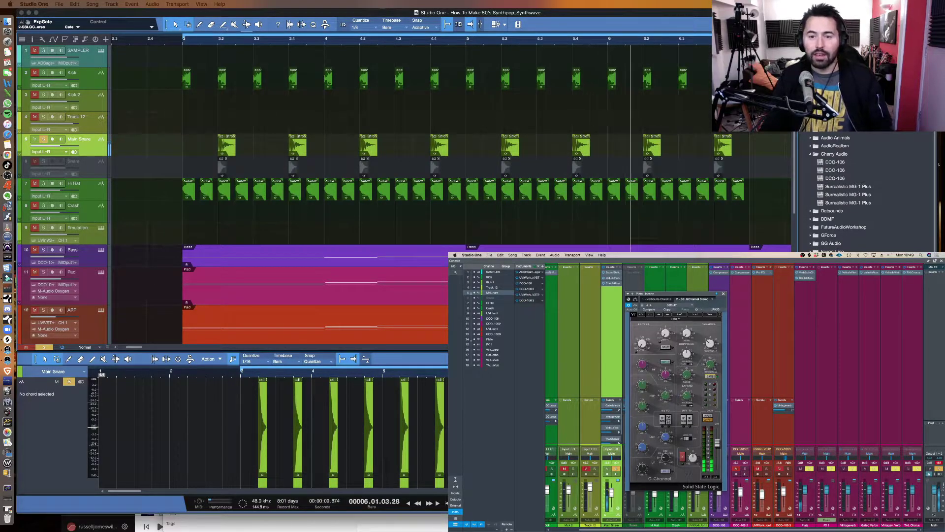
Raise the Main Snare's Plate send level to about -1.7 dB while the loop plays
drag(674, 293, 721, 276)
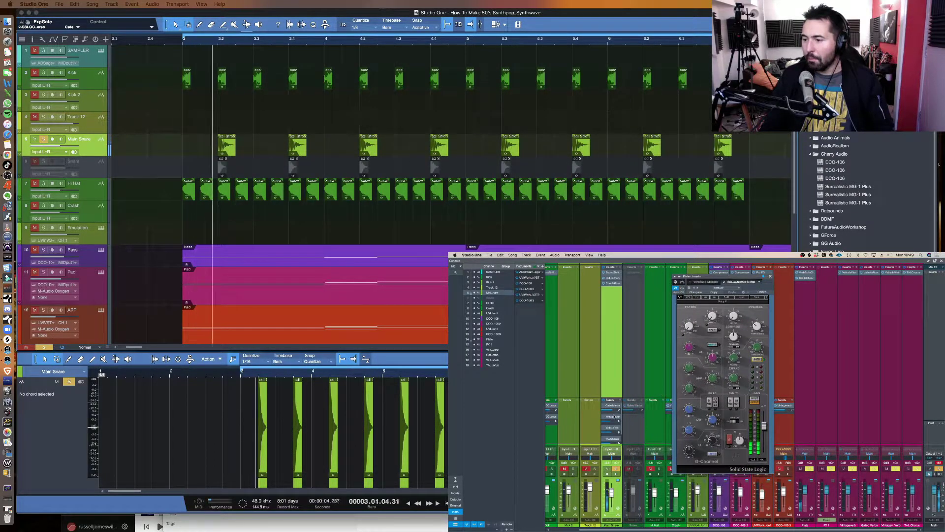
scroll(611, 433, down, 2)
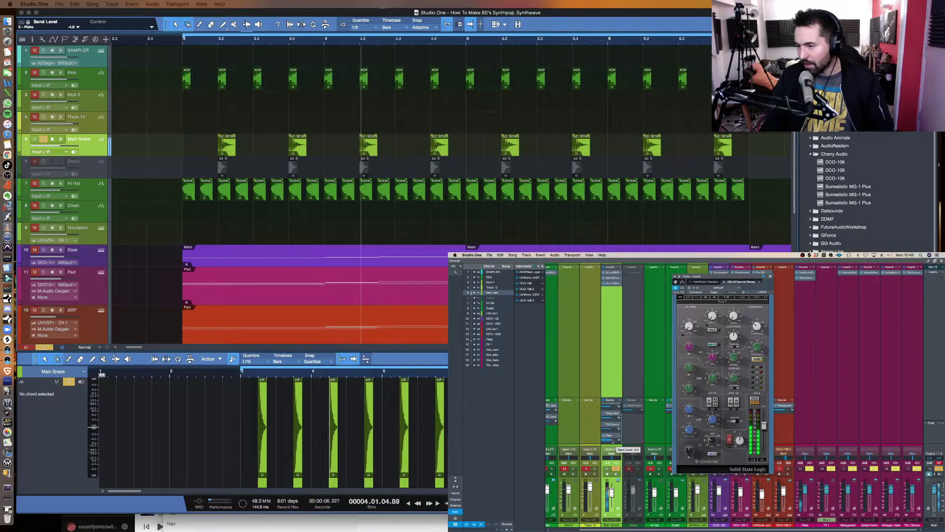
drag(723, 276, 714, 275)
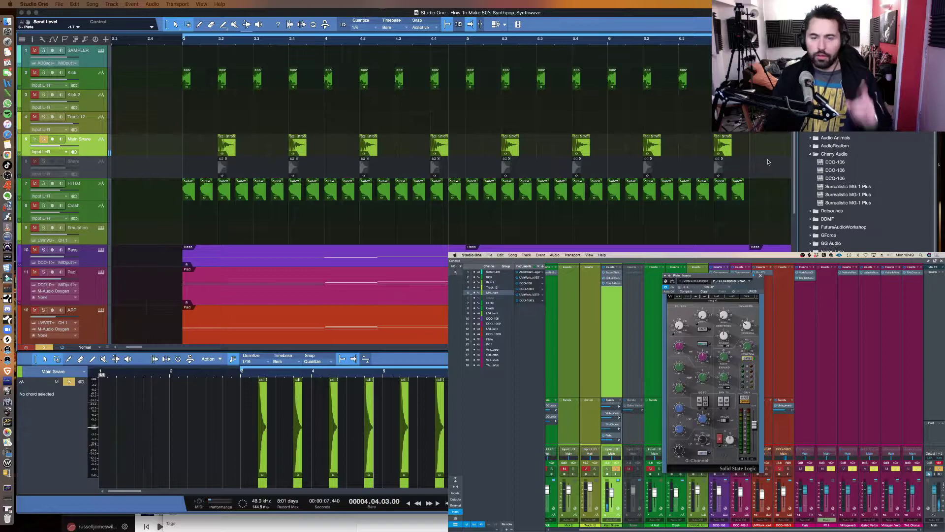
Play the soloed snare and adjust the SSLGChannel gate's threshold, range and release to shorten the reverb tail
key(space)
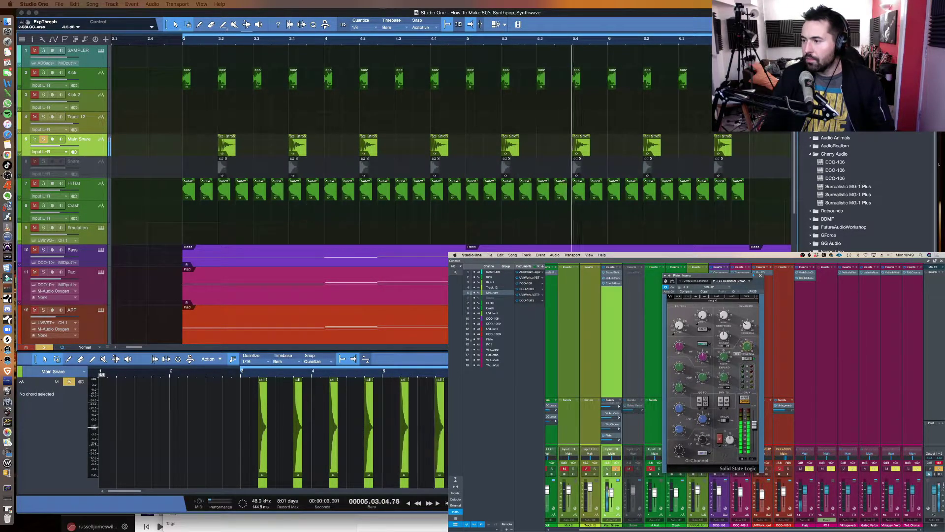
drag(730, 364, 725, 354)
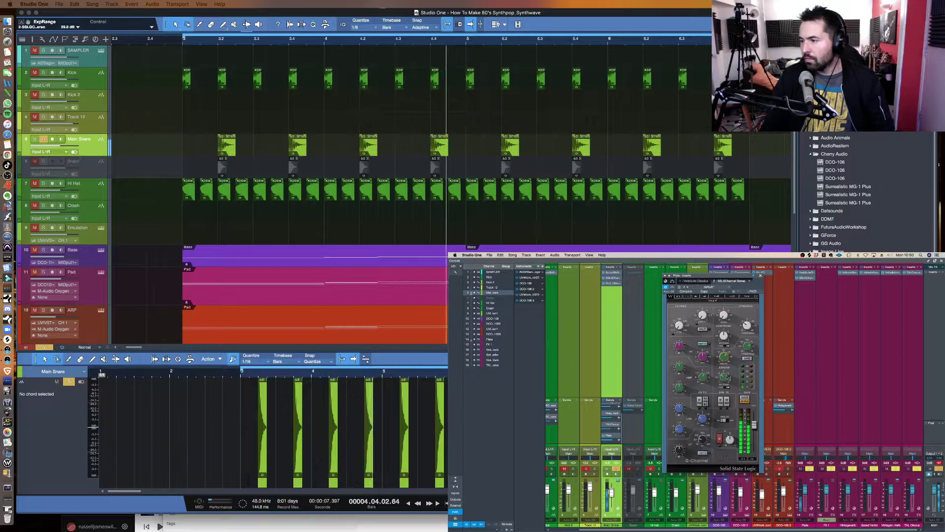
drag(725, 379, 726, 387)
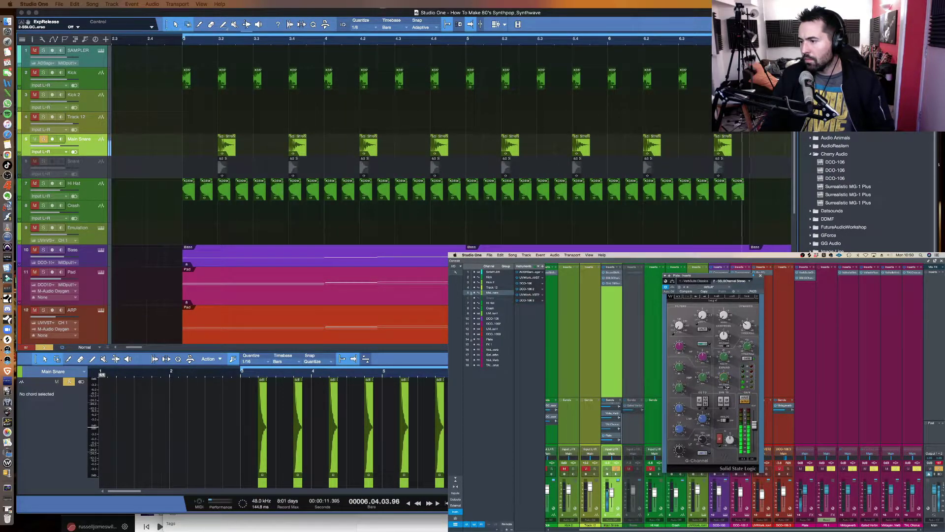
drag(726, 387, 745, 357)
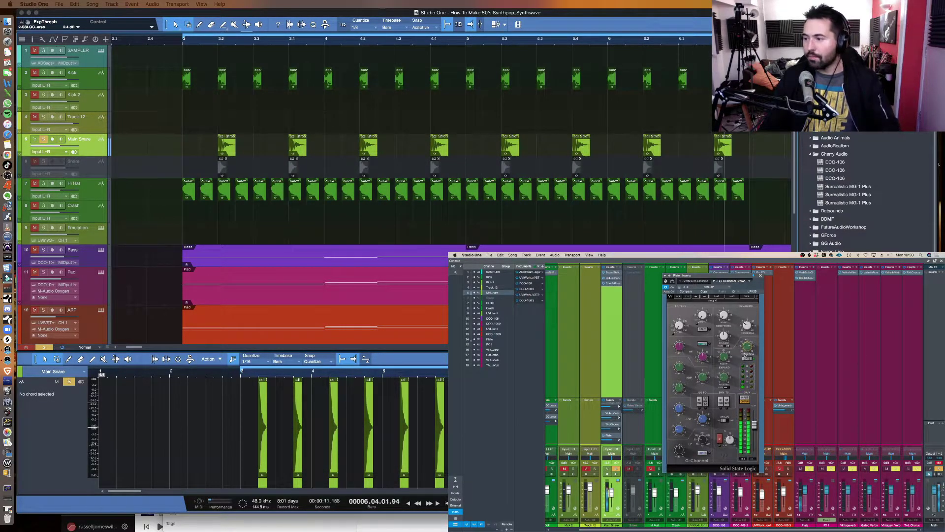
Compare the SSLGChannel expander with and without Gate mode, and set its threshold to 5.7 dB during playback
click(747, 357)
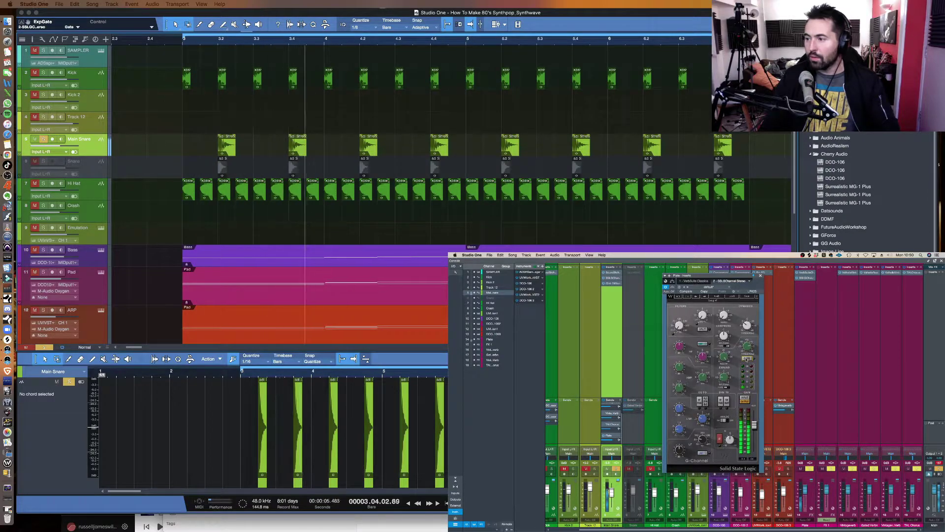
mouse_move(728, 275)
mouse_down()
mouse_move(738, 275)
mouse_move(713, 272)
mouse_up()
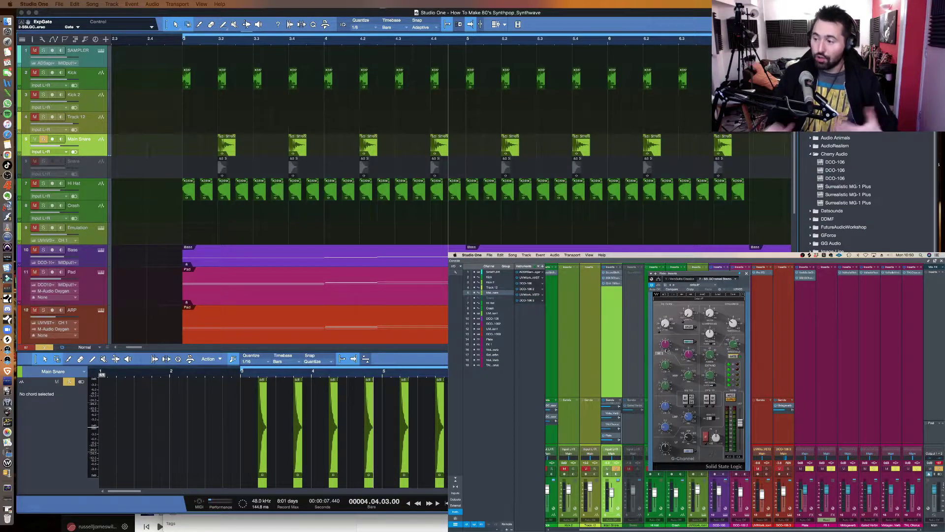
key(space)
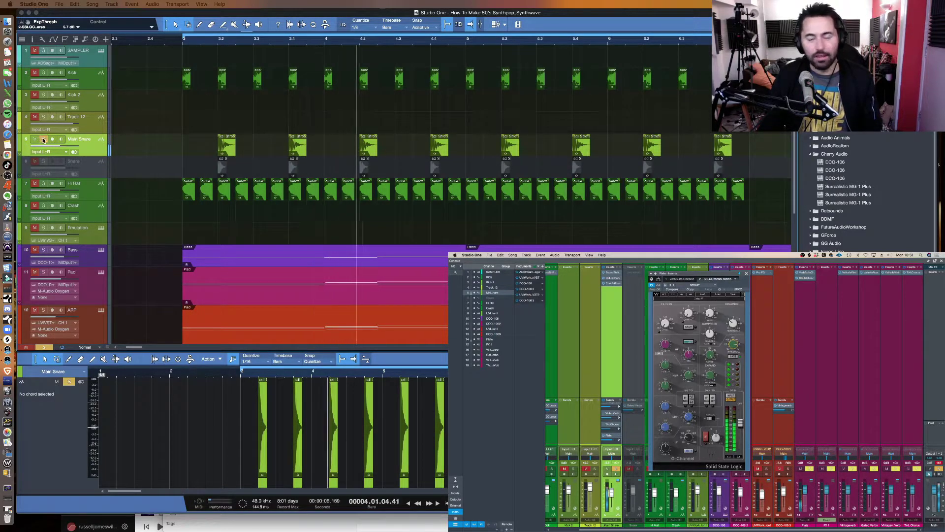
Unsolo the Main Snare and toggle its Gated Verb and Plate send mutes to compare them in the full mix
scroll(621, 424, up, 1)
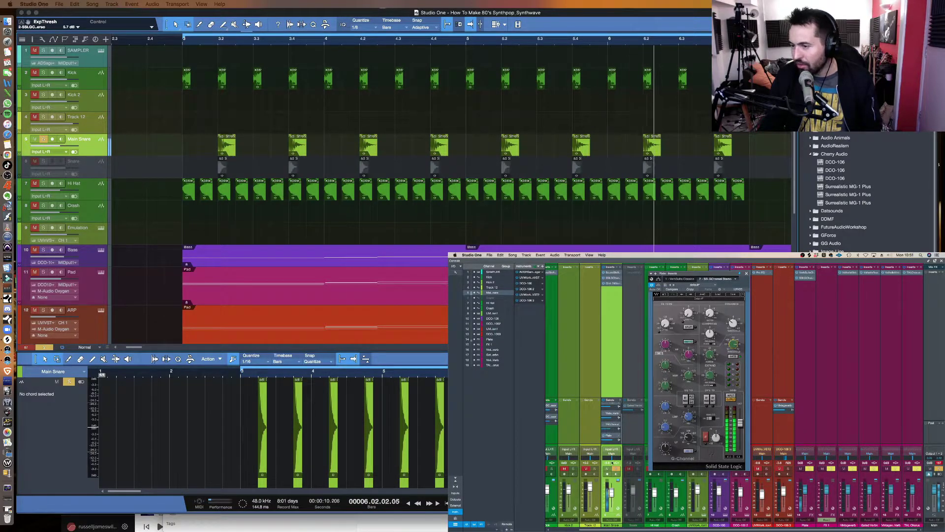
click(616, 469)
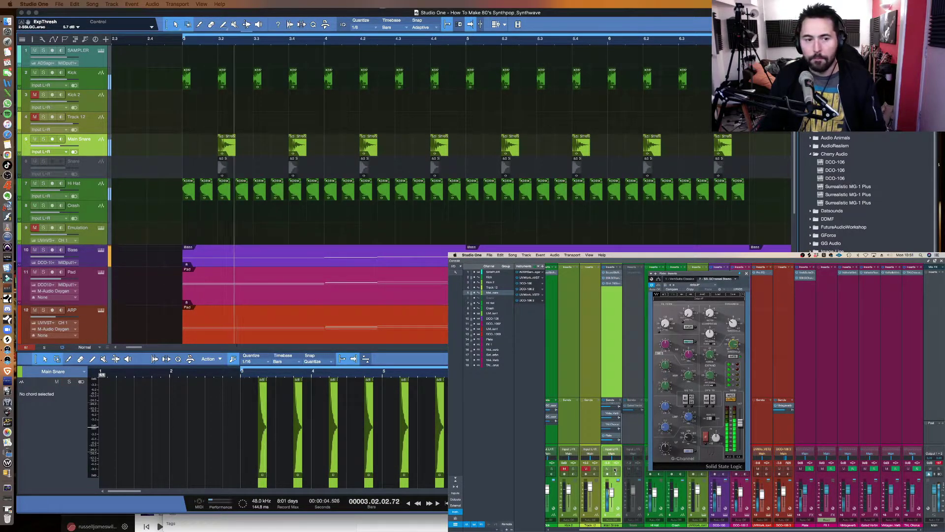
scroll(610, 490, down, 2)
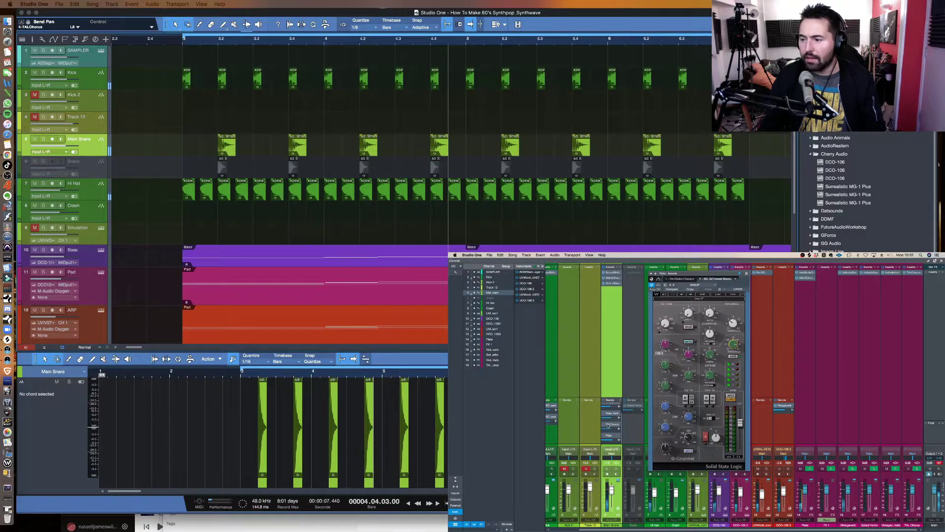
scroll(621, 418, up, 2)
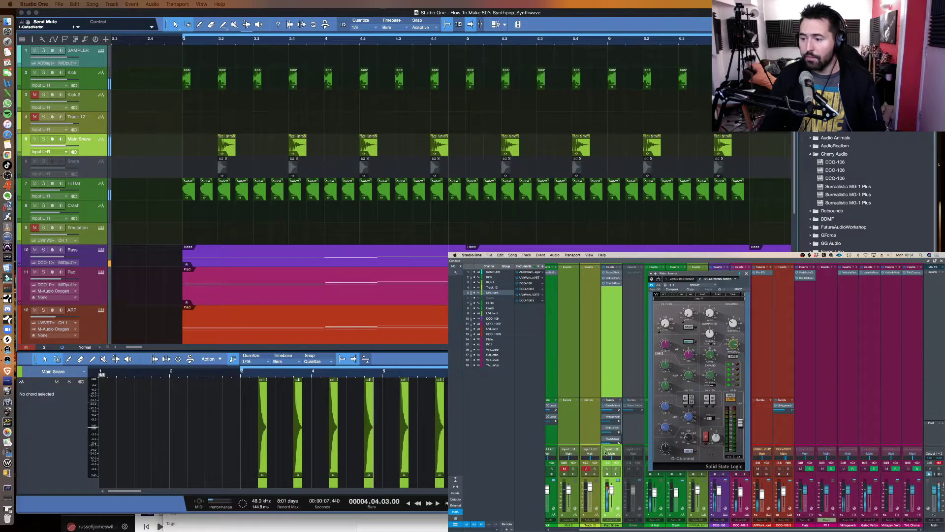
scroll(605, 419, down, 2)
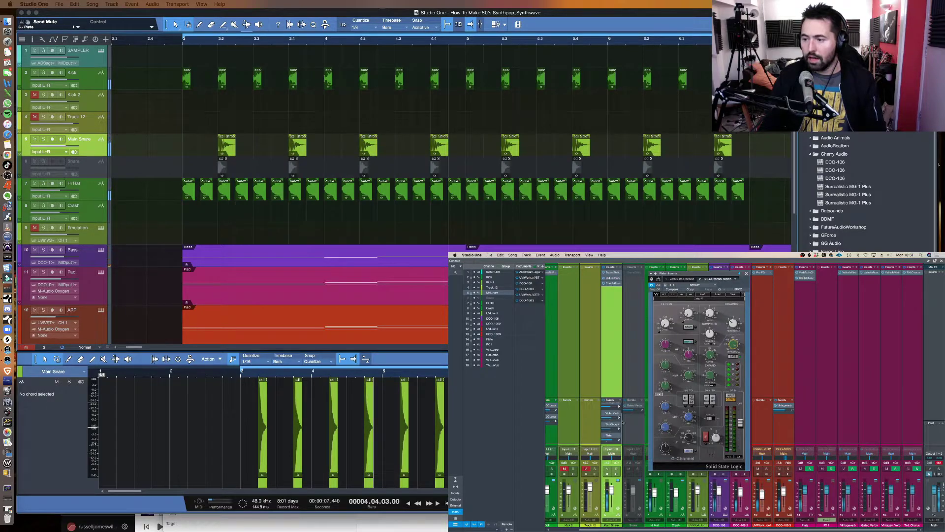
Compare the Main Snare's Gated Verb and Plate sends in the full mix, and solo the snare
scroll(613, 418, up, 3)
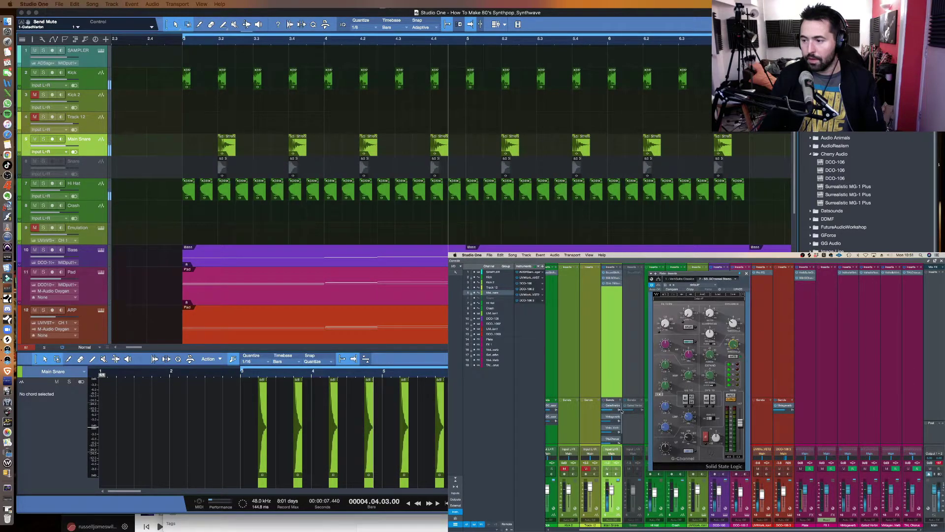
scroll(613, 419, down, 3)
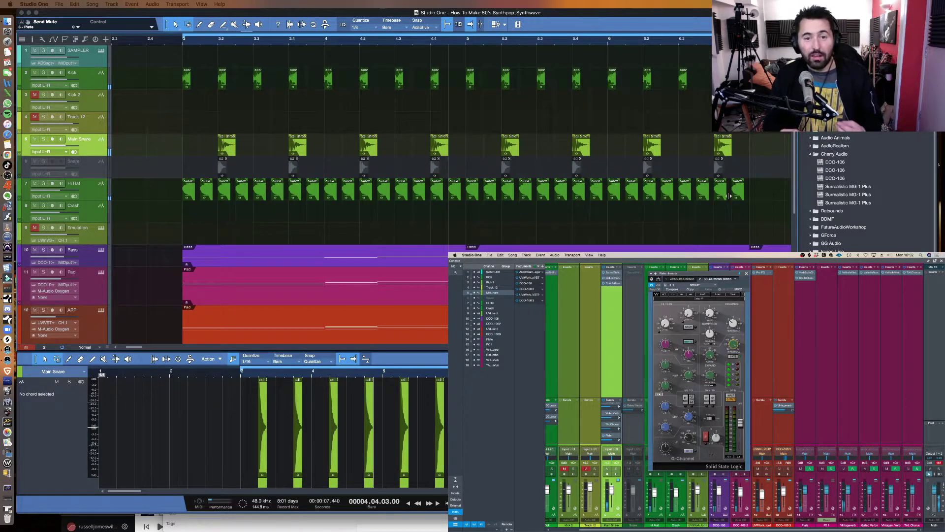
click(617, 469)
scroll(622, 411, up, 2)
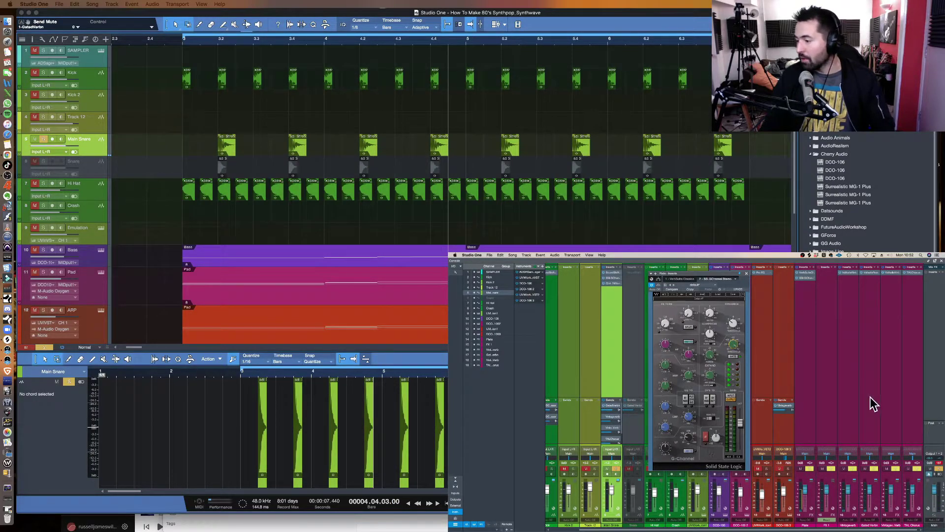
Open ValhallaRoom on the Gated Verb channel and place its window clear of the Main Snare's sends while toggling the Plate send
click(870, 273)
drag(671, 303, 608, 323)
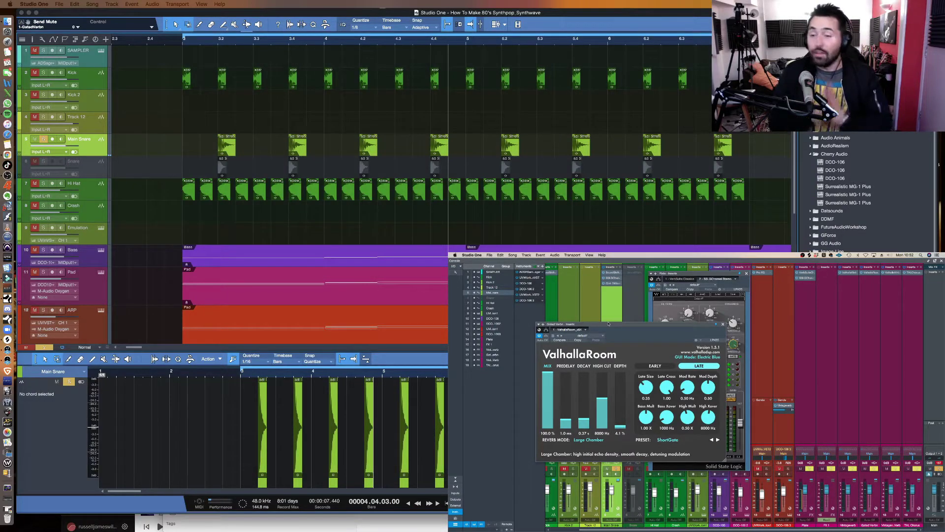
drag(609, 323, 555, 325)
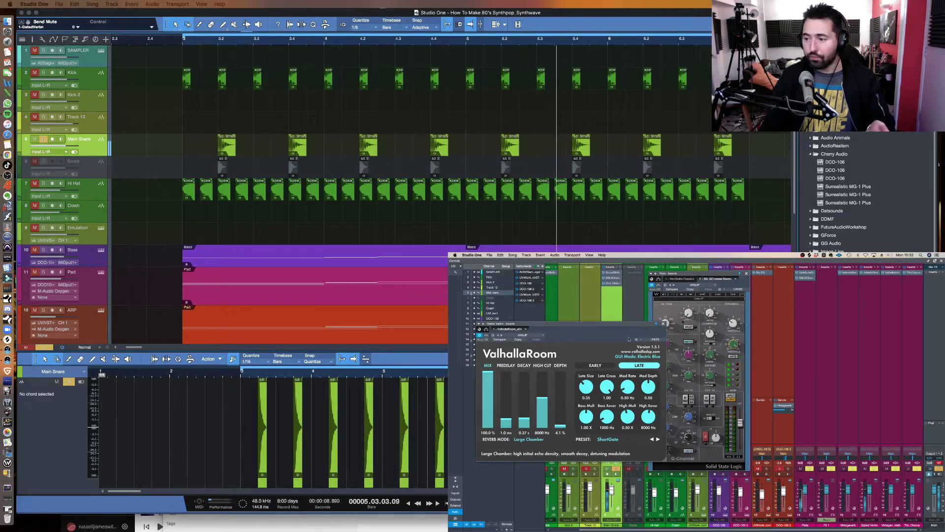
drag(635, 324, 758, 274)
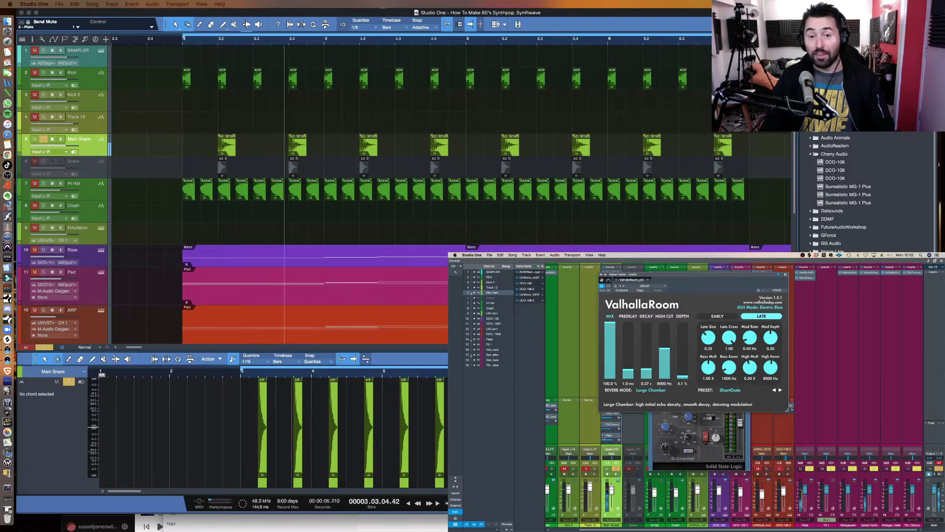
click(622, 435)
drag(668, 282, 695, 289)
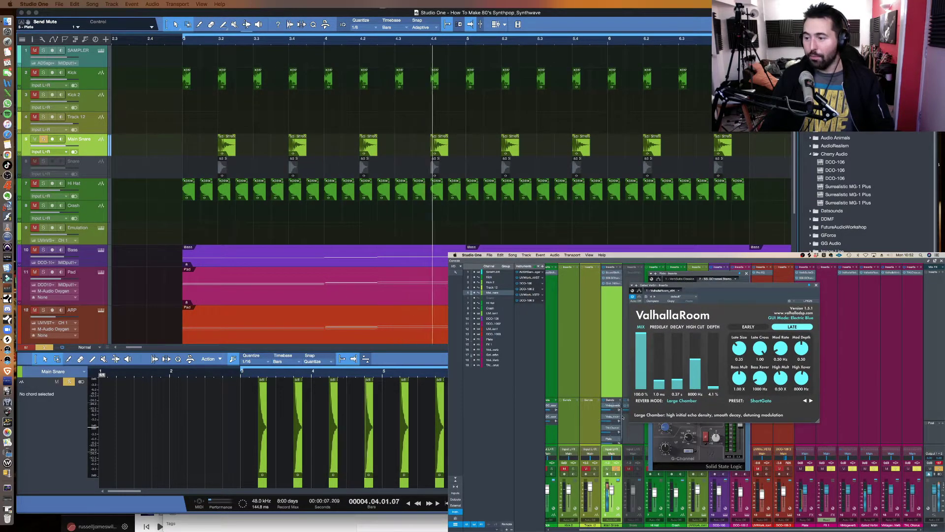
Play the soloed Main Snare and toggle its Plate and Gated Verb send mutes to compare the two reverbs
scroll(610, 418, down, 2)
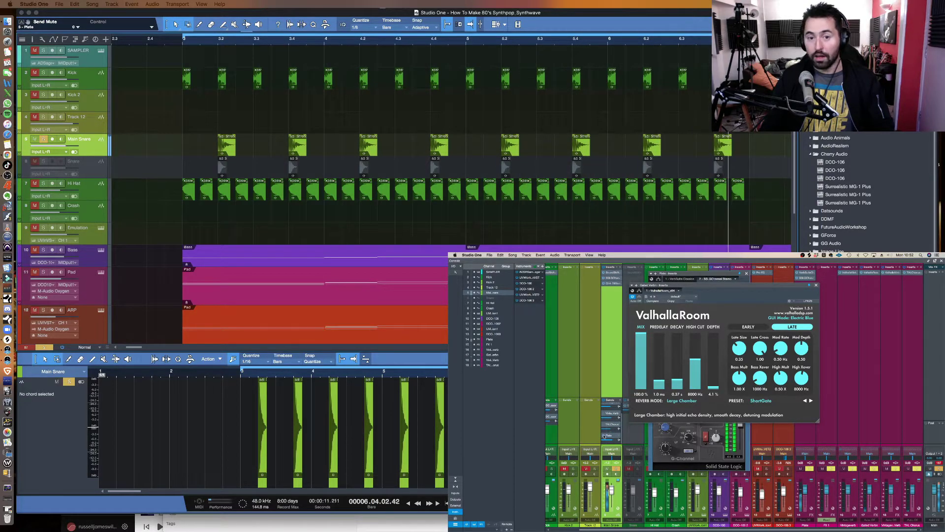
click(605, 436)
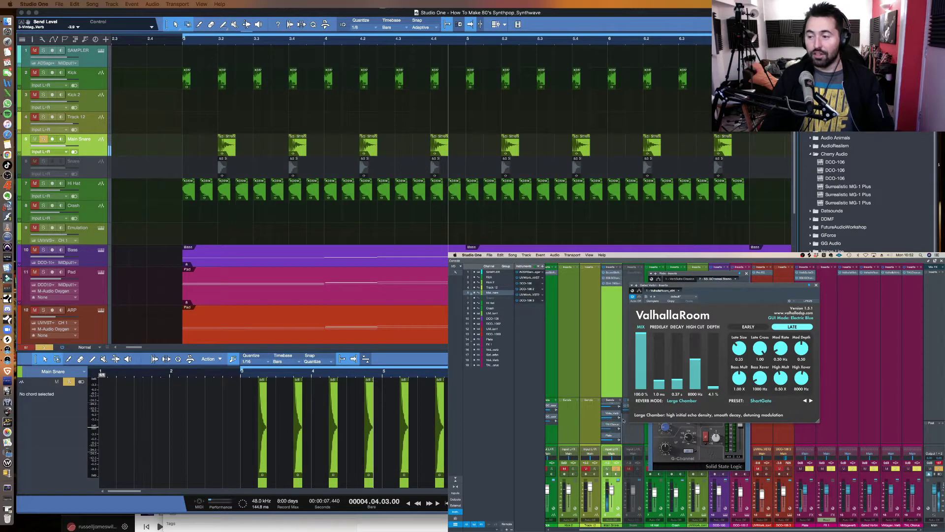
drag(622, 419, 622, 427)
click(604, 435)
key(space)
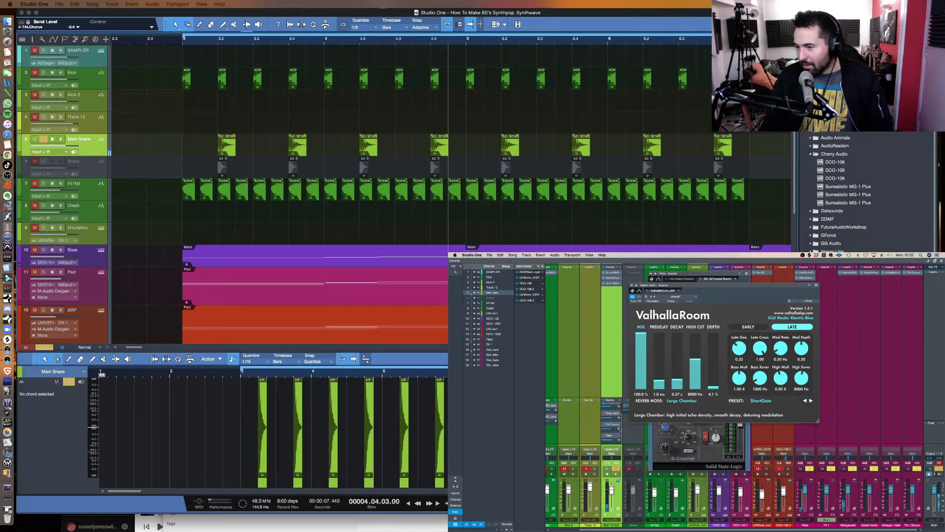
drag(622, 426, 623, 411)
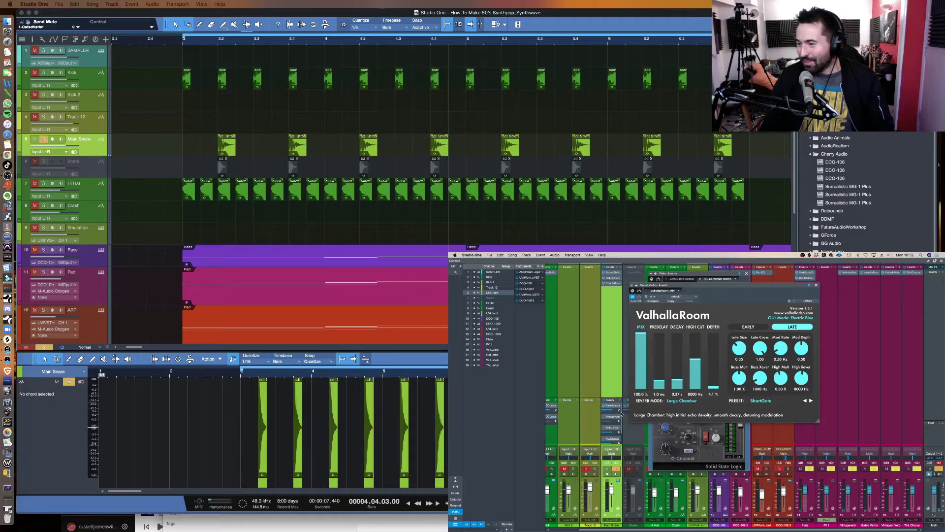
scroll(610, 436, down, 2)
key(space)
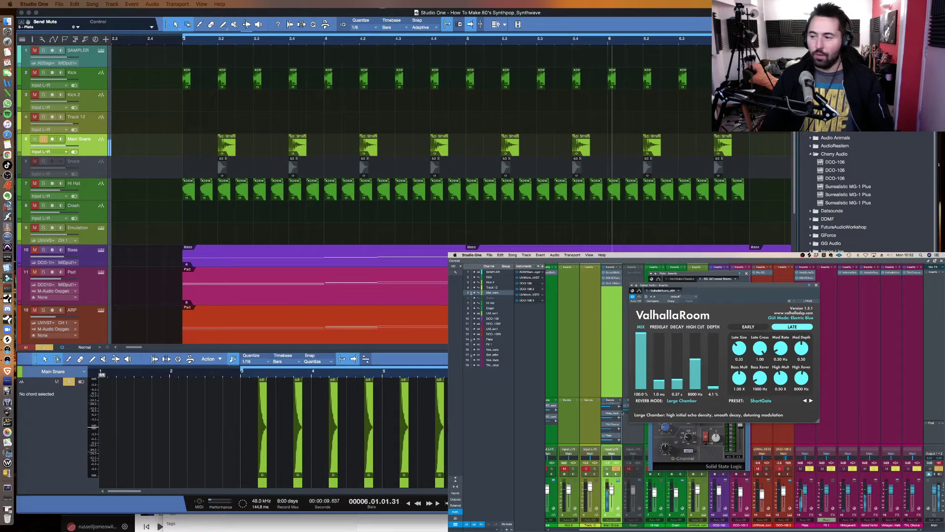
scroll(621, 416, up, 2)
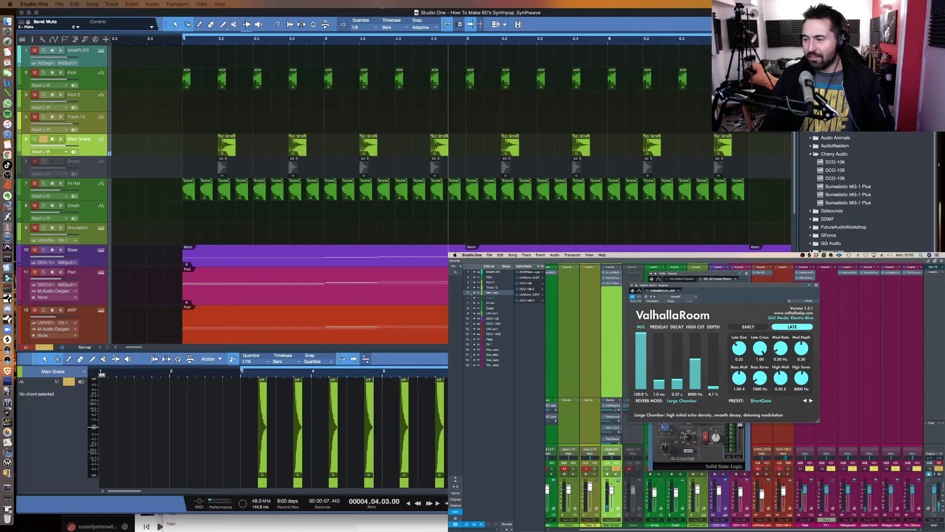
scroll(621, 416, down, 2)
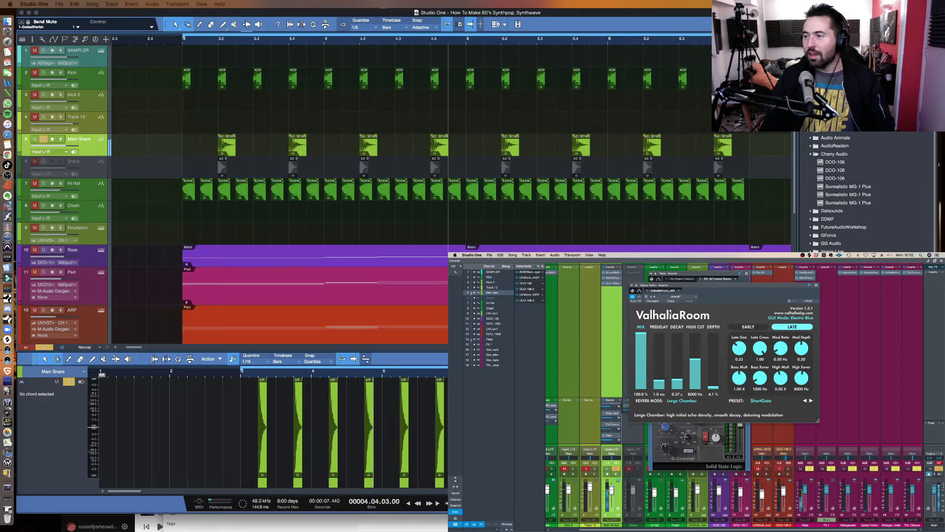
Close the ValhallaRoom and SSLGChannel windows, and open Verbsuite Classics on the Plate channel
drag(680, 288, 595, 302)
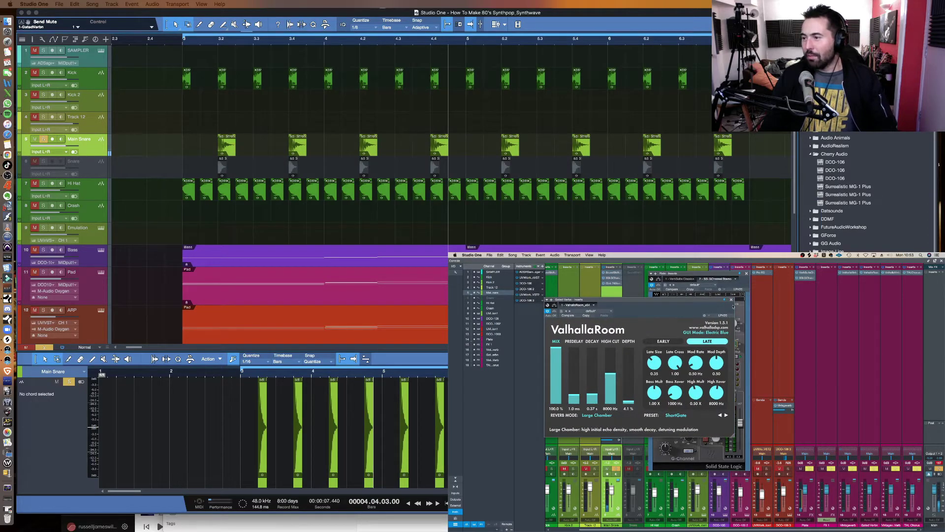
click(731, 299)
click(746, 273)
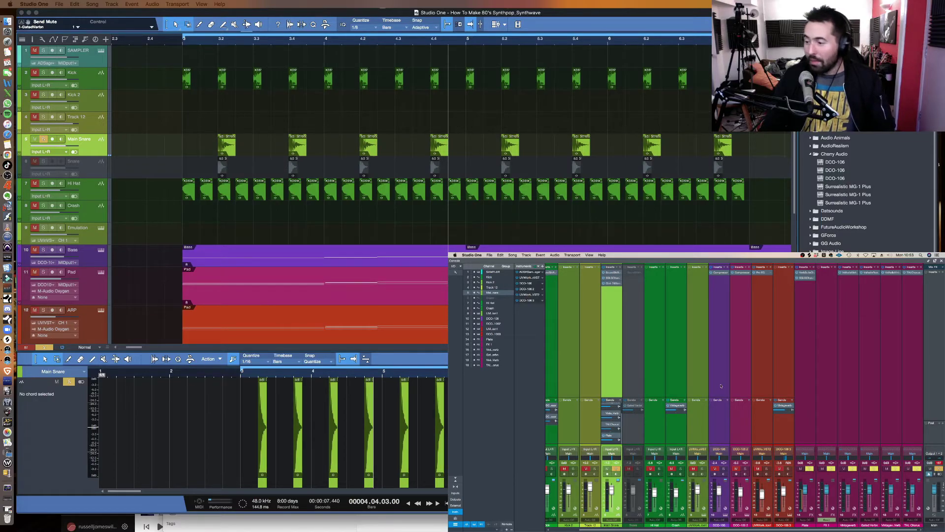
click(806, 273)
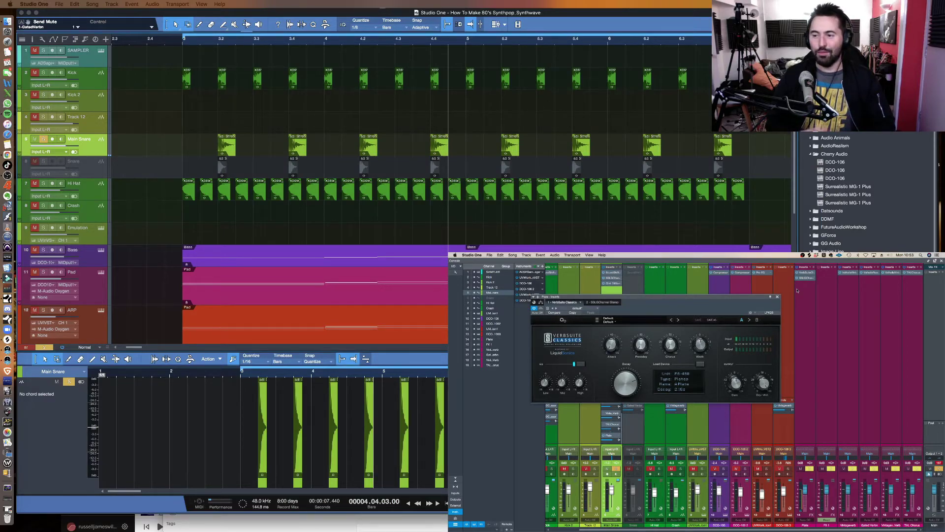
drag(758, 296, 724, 314)
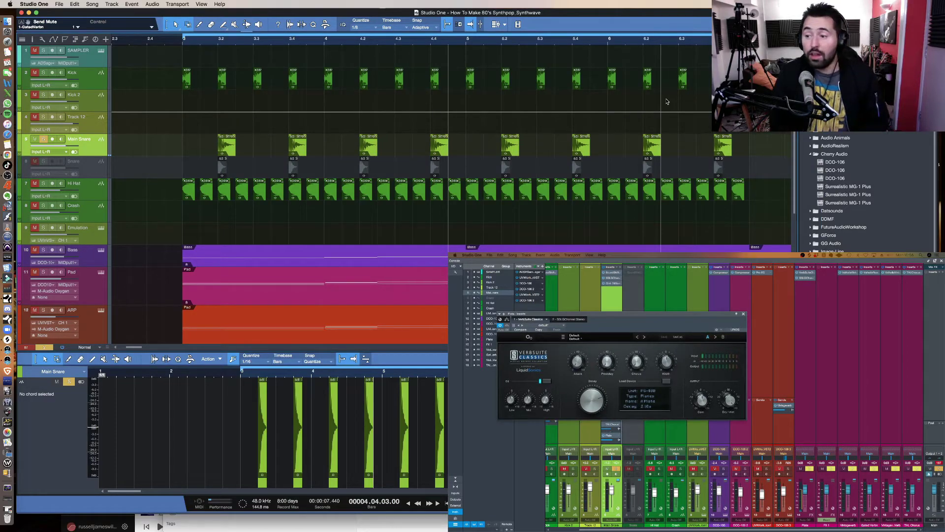